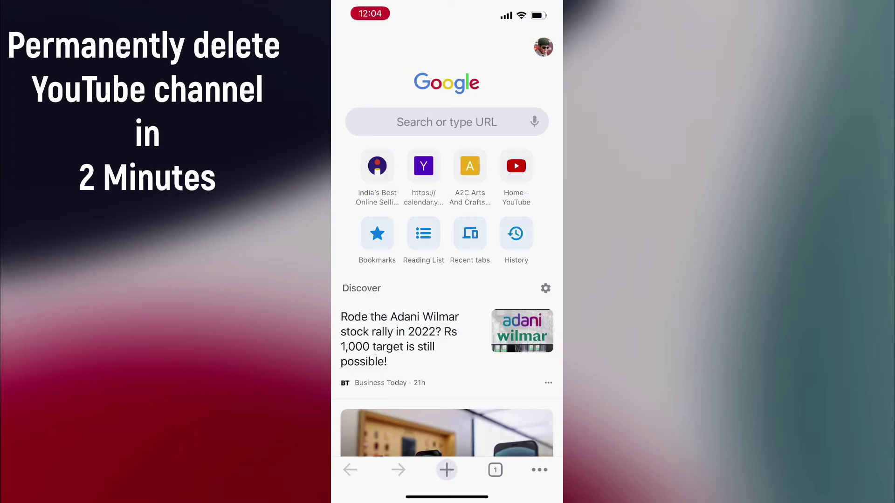
Step: Search Google for 'youtube studio' and open the studio.youtube.com dashboard
click(447, 122)
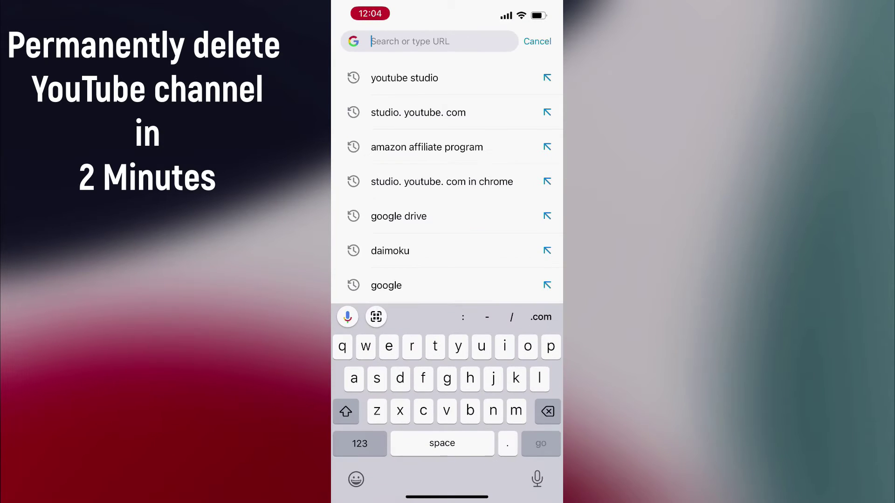
click(405, 77)
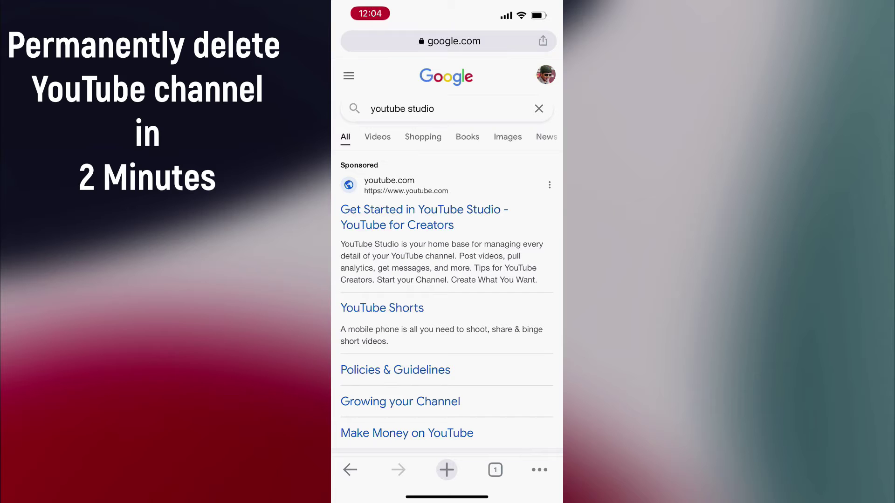
scroll(447, 266, down, 5)
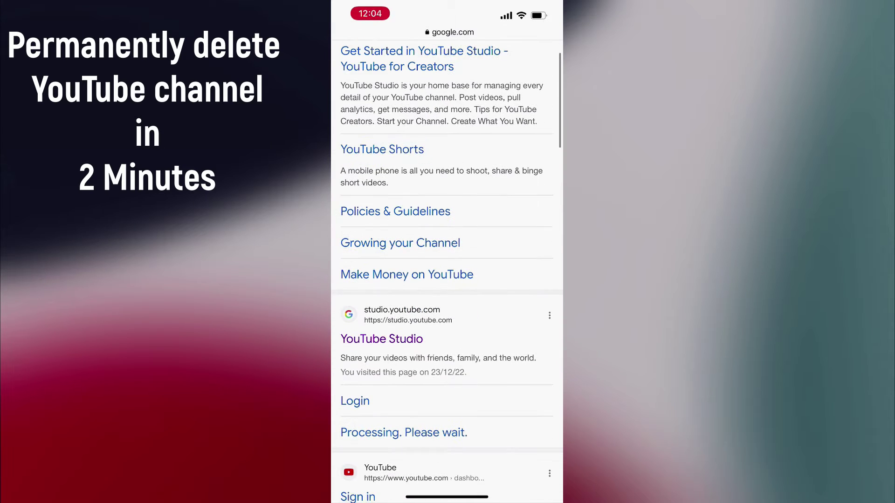
click(381, 336)
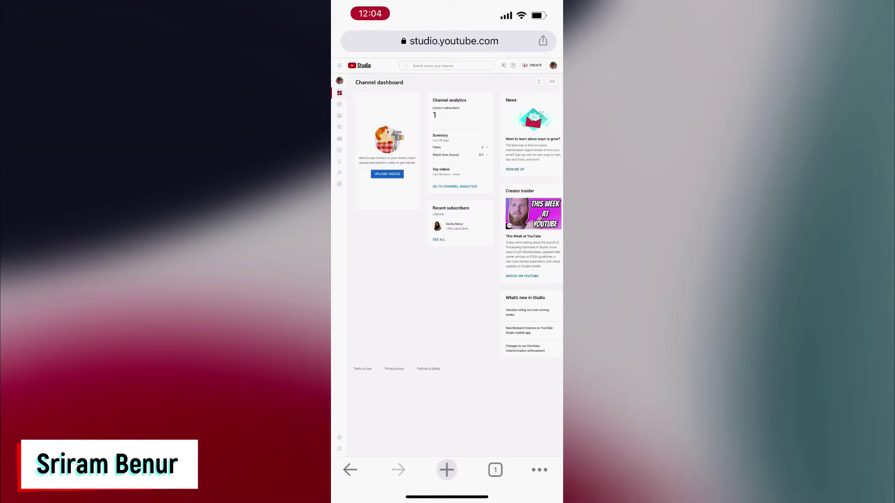
Step: Switch to the channel to be deleted and enlarge its empty dashboard
click(535, 79)
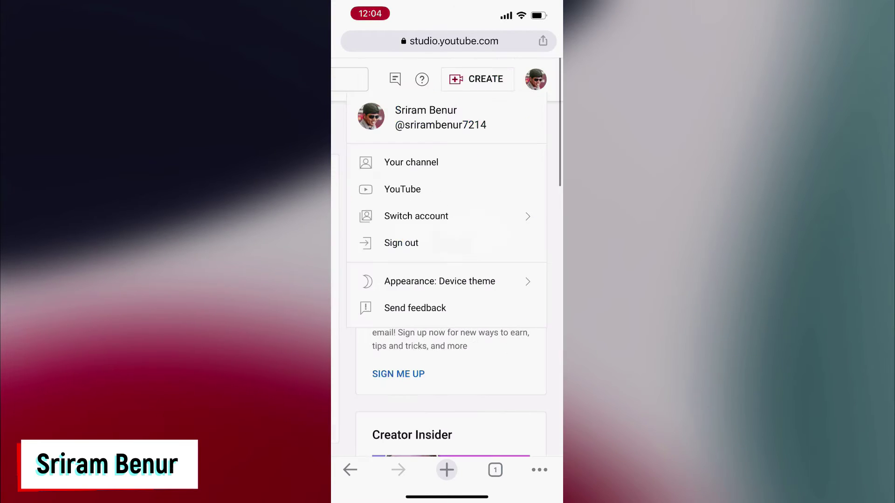
click(417, 215)
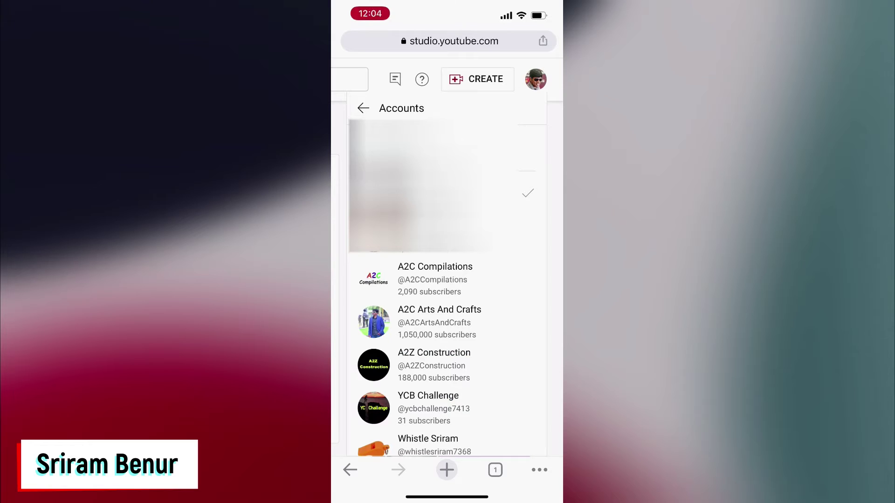
scroll(446, 280, down, 3)
scroll(446, 279, down, 3)
scroll(446, 280, down, 2)
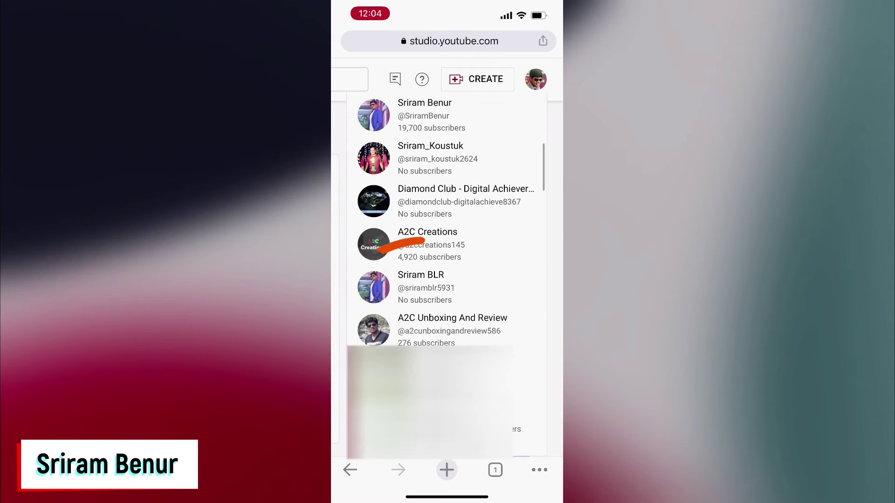
click(421, 287)
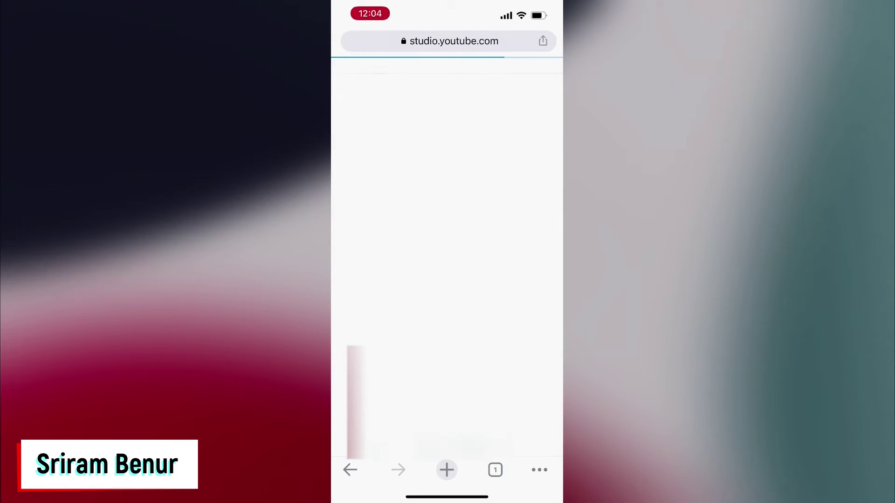
double_click(531, 140)
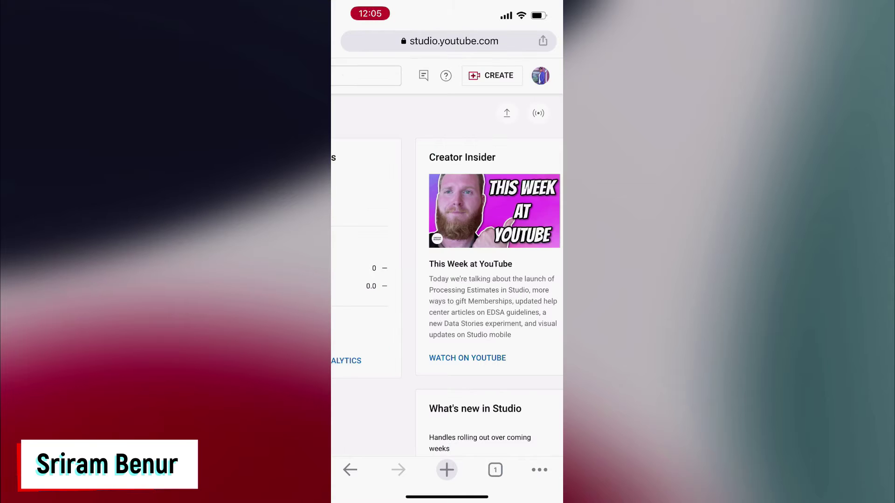
scroll(448, 280, left, 4)
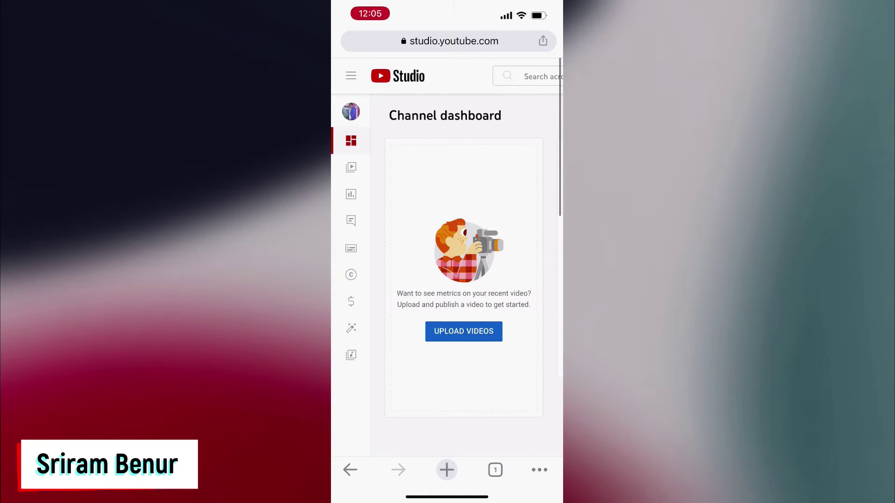
scroll(448, 280, down, 10)
Step: In Settings > Channel > Advanced settings, choose 'Remove YouTube content'
double_click(383, 350)
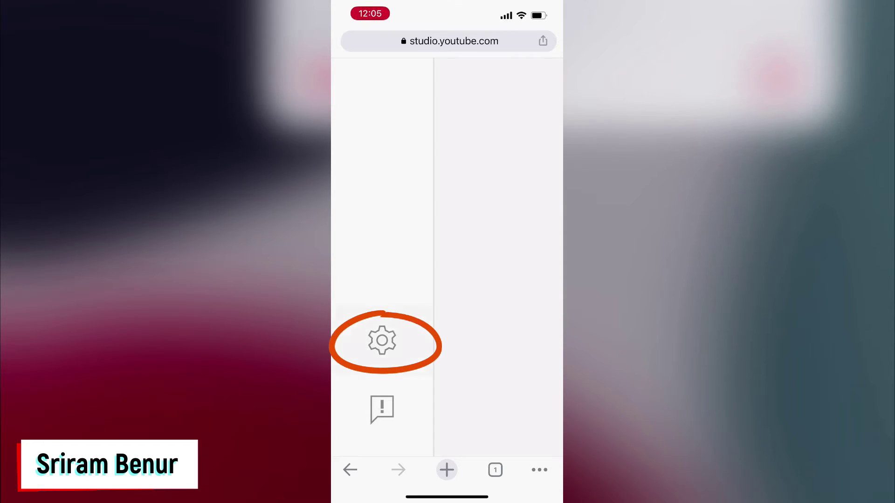
click(382, 340)
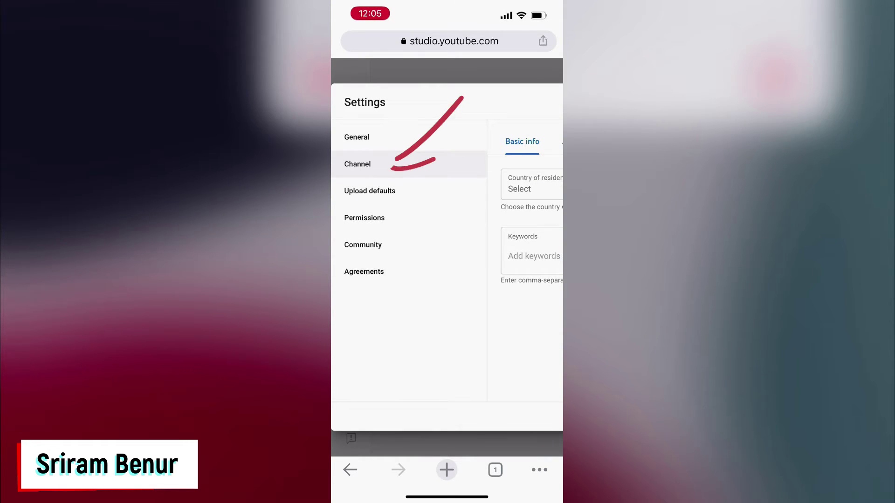
scroll(447, 277, right, 3)
scroll(450, 218, right, 1)
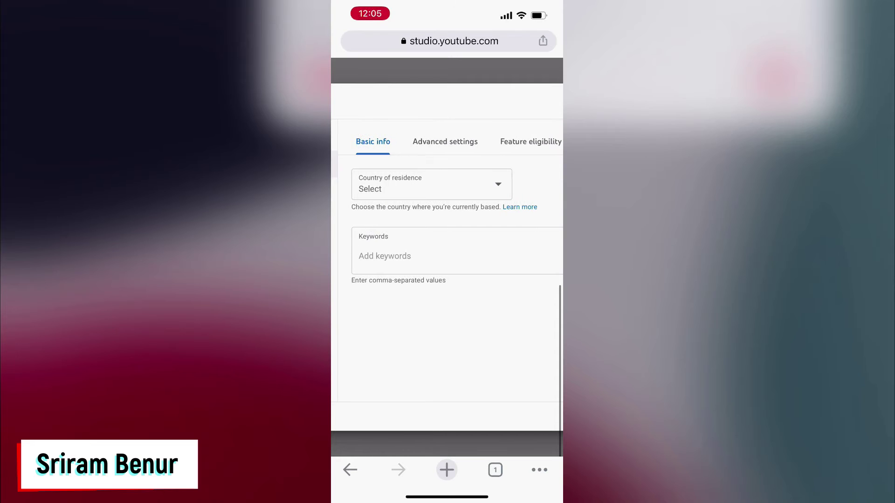
click(444, 142)
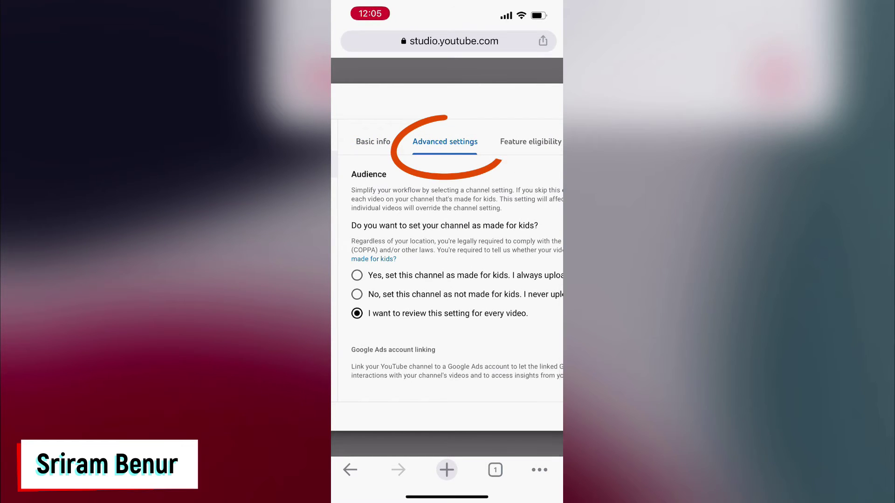
scroll(446, 280, down, 1)
scroll(447, 279, down, 5)
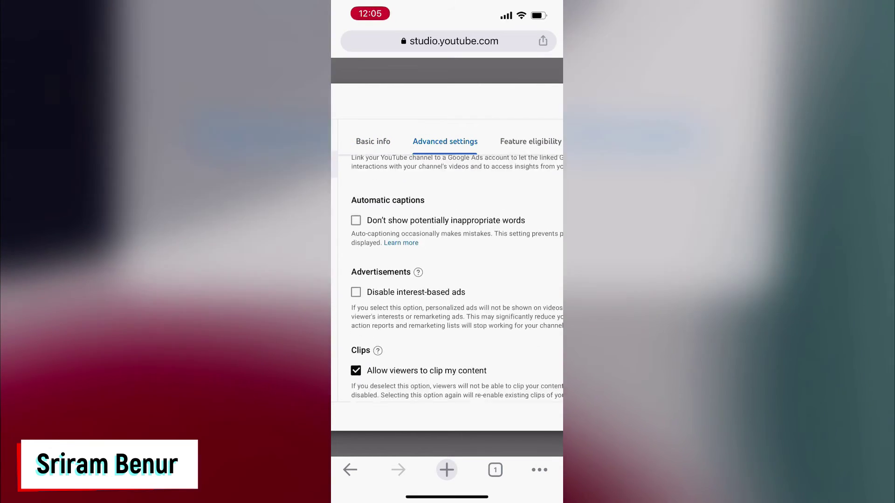
scroll(447, 280, down, 2)
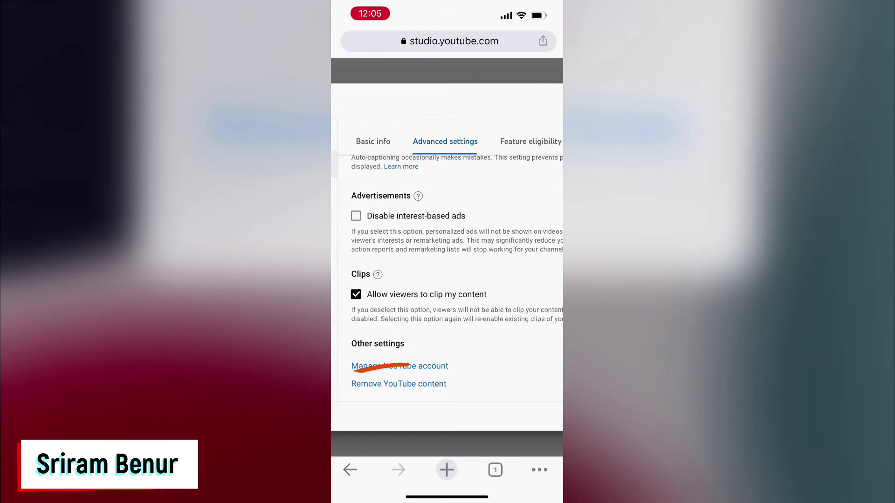
click(399, 384)
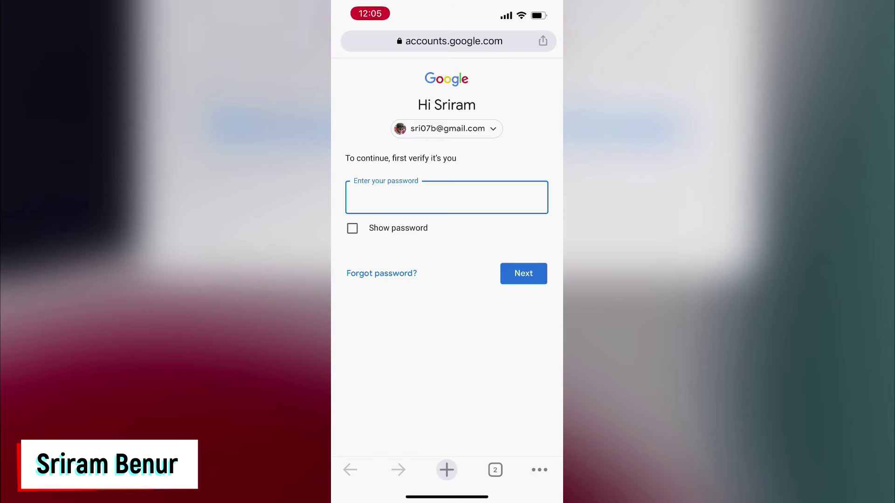
Step: Verify the Google account with the autofilled saved password
click(371, 493)
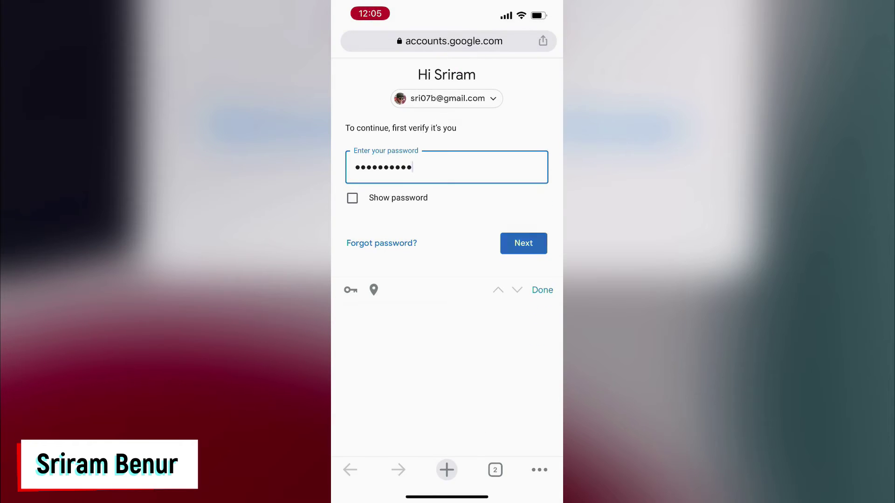
click(523, 243)
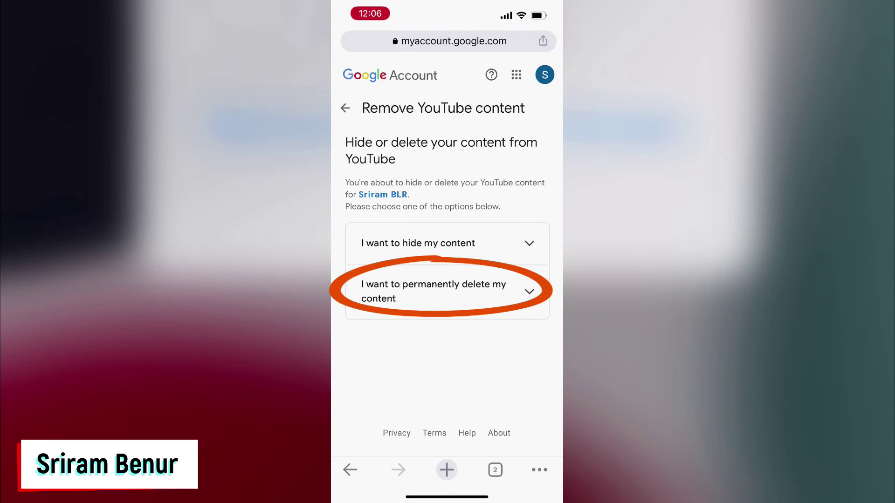
Step: Select 'I want to permanently delete my content' and check both acknowledgement boxes
click(447, 291)
scroll(448, 280, down, 2)
scroll(447, 279, down, 1)
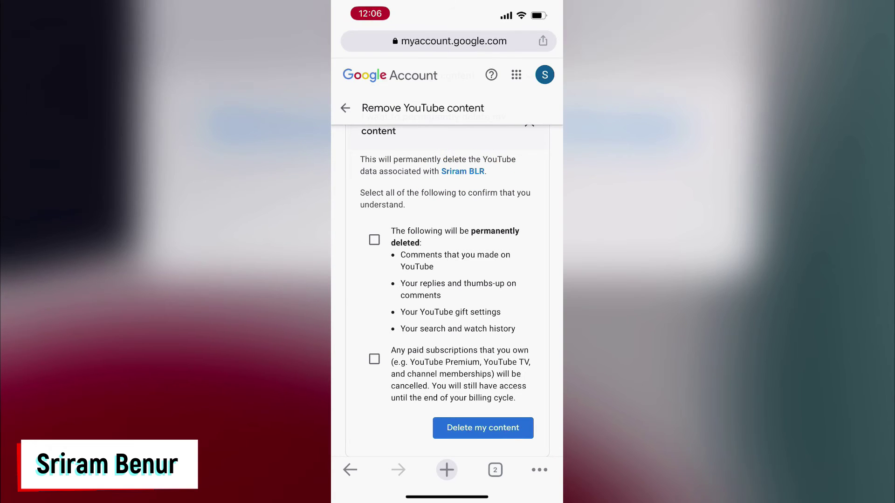
click(374, 240)
click(374, 359)
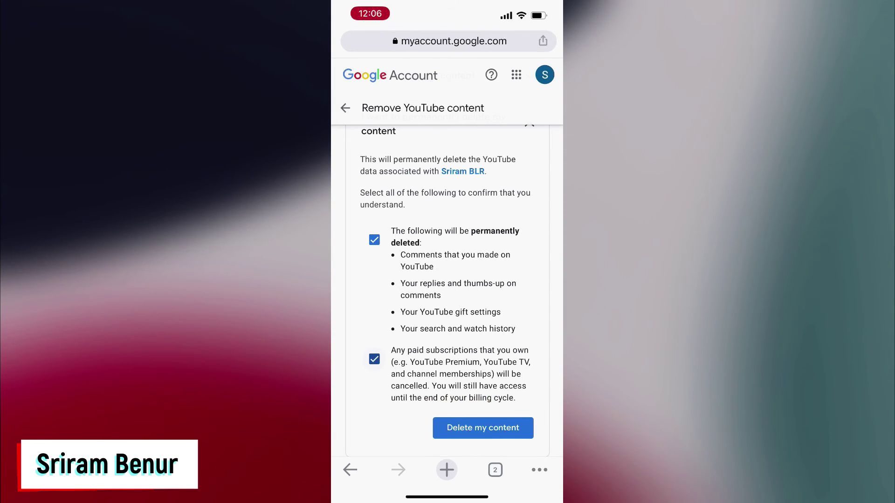
Step: Confirm 'Delete my content' with the channel name in the confirmation dialog
click(482, 427)
text(Sriram )
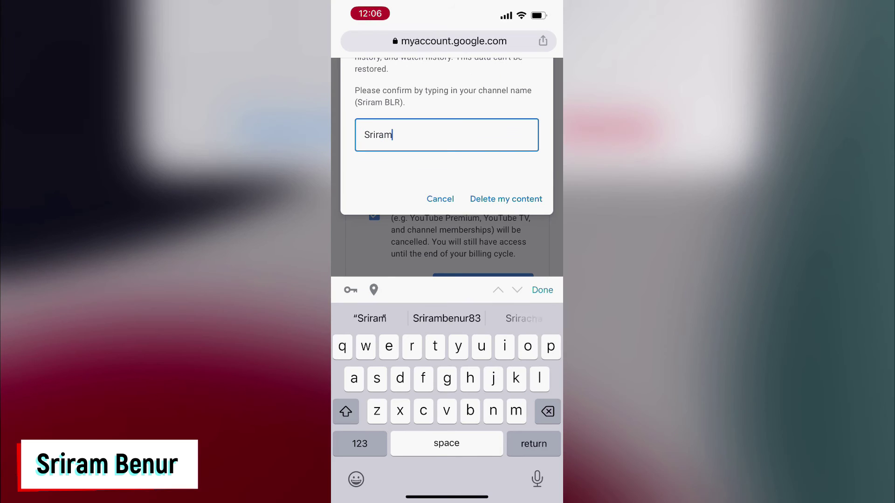
text(B)
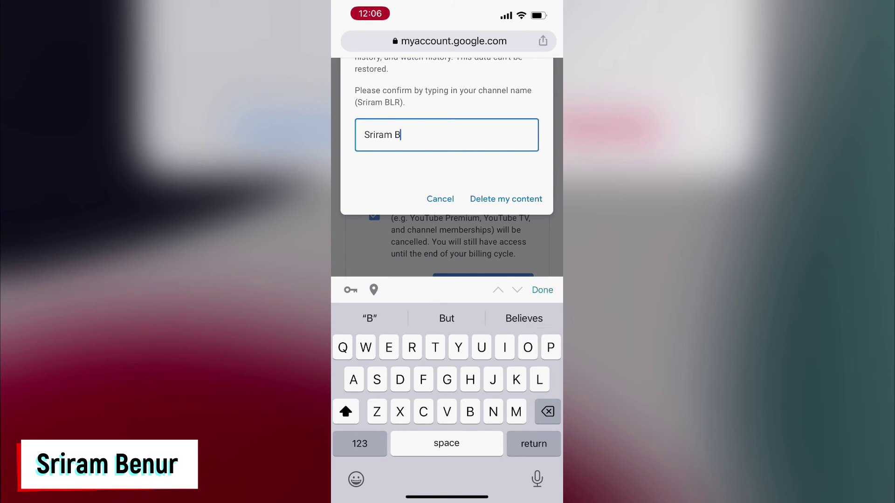
text(LR)
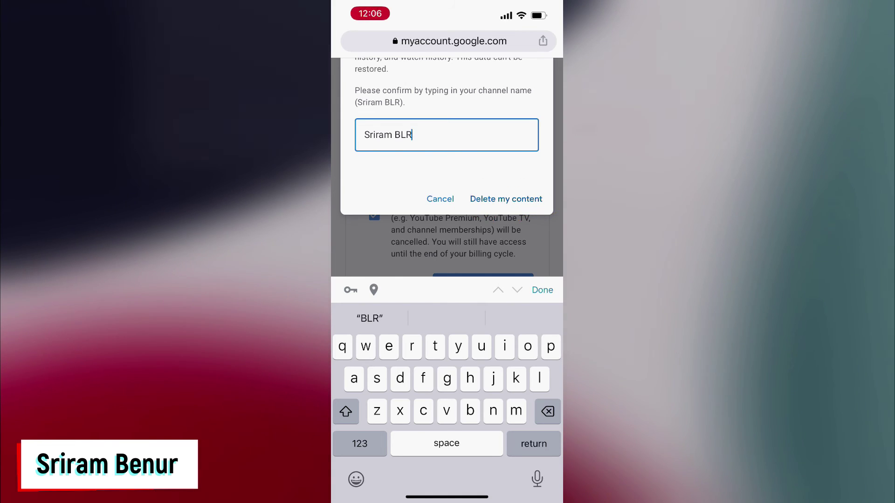
click(505, 199)
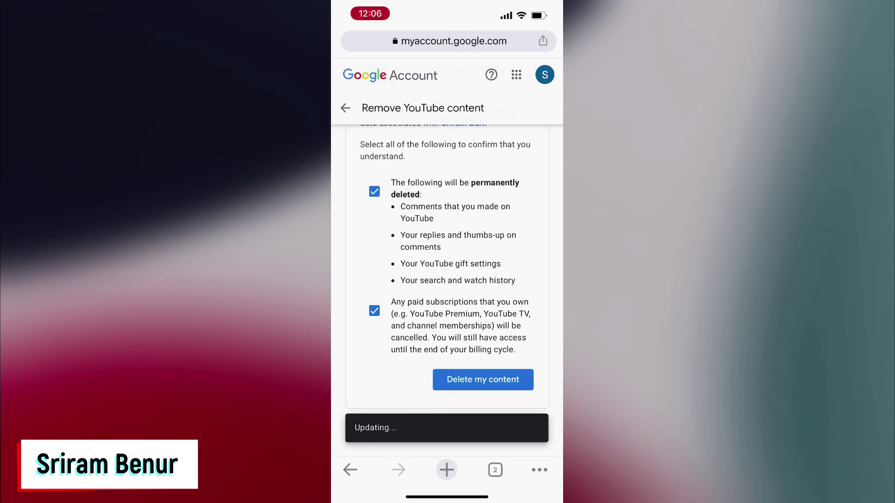